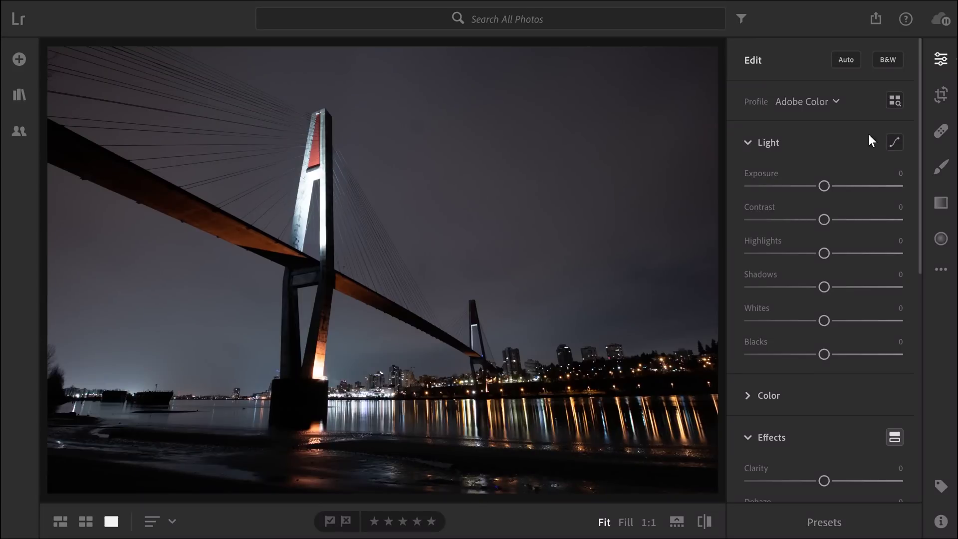
- Open the bridge photo's Point Curve after trying and undoing an exposure change and a midtone point
click(888, 144)
scroll(847, 225, down, 2)
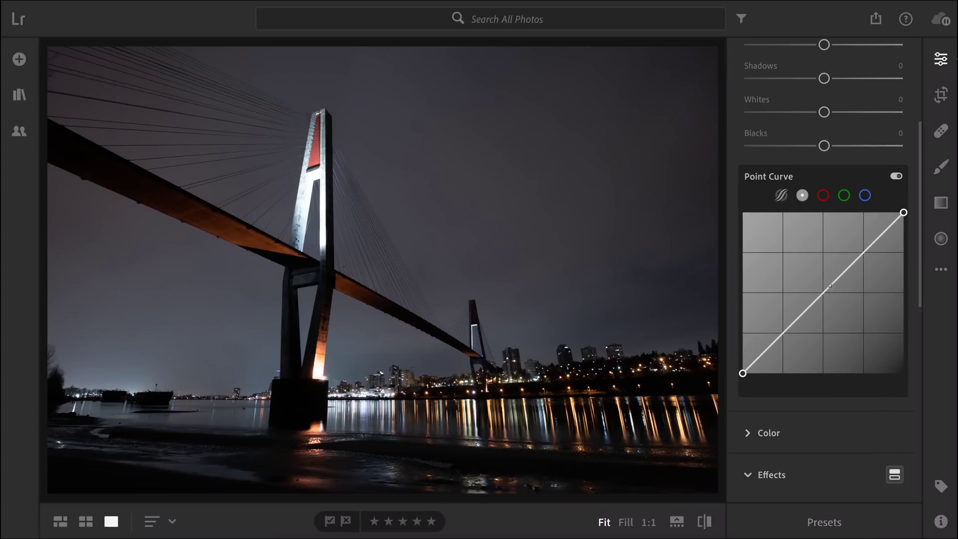
scroll(813, 175, up, 2)
drag(822, 70, 843, 71)
key(ctrl+z)
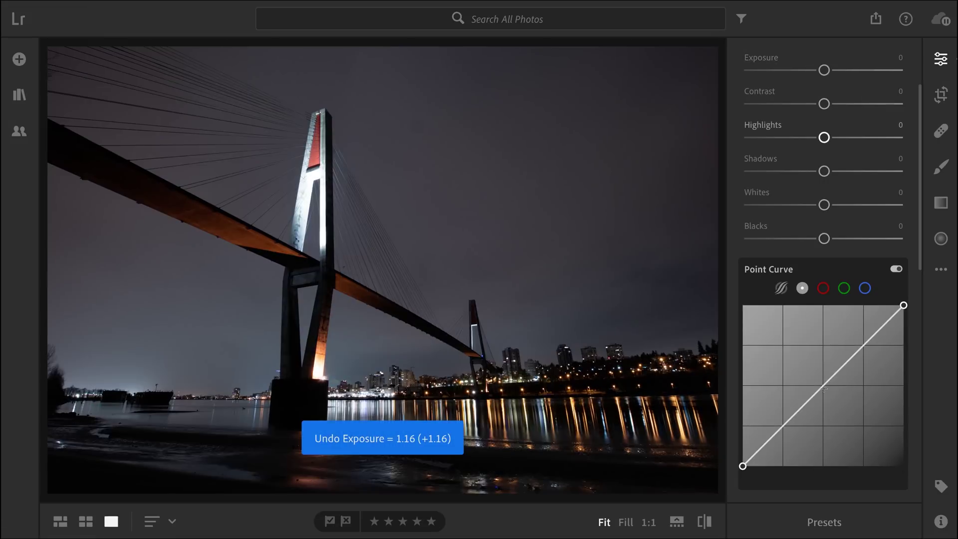
mouse_move(821, 384)
mouse_down()
mouse_move(823, 343)
mouse_move(822, 386)
mouse_up()
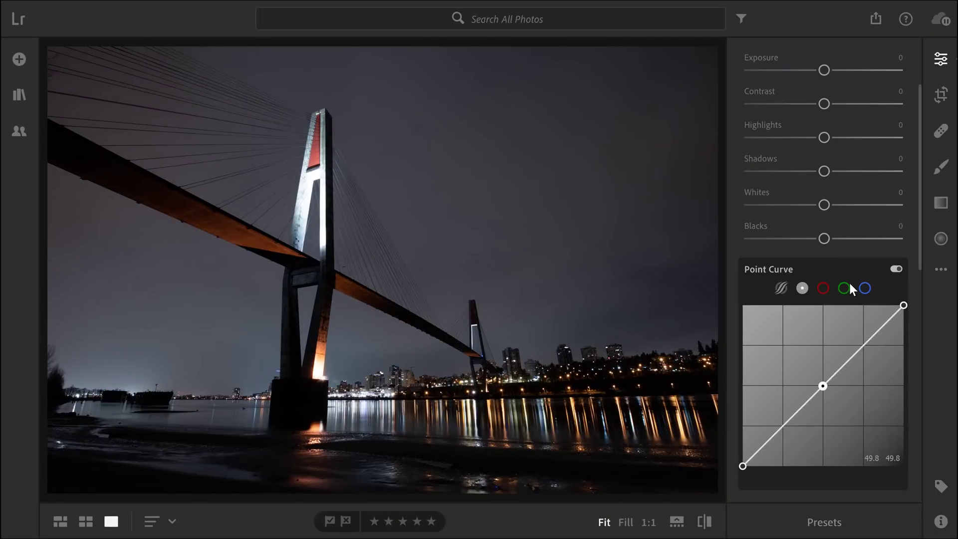
key(ctrl+z)
- In the blue channel curve, add a blue cast to the shadows and push highlights toward yellow
click(865, 288)
drag(742, 466, 743, 448)
drag(902, 304, 910, 350)
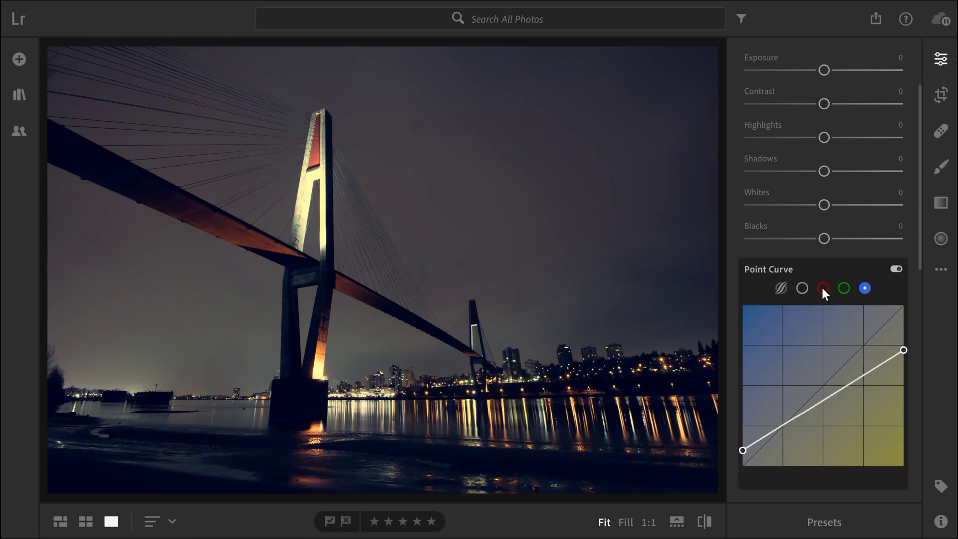
- On the combined RGB curve, add midtone and shadow points and darken the shadows
click(802, 287)
click(821, 384)
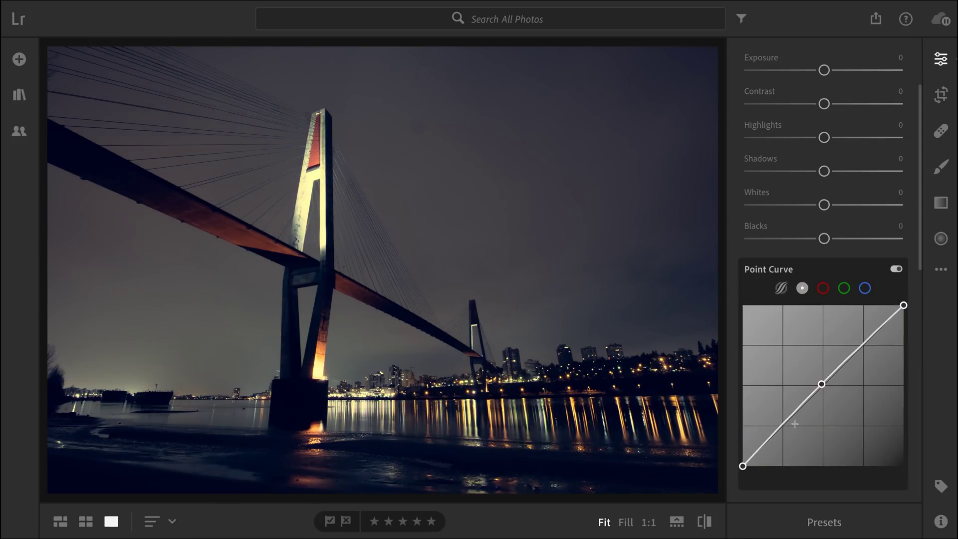
click(781, 427)
drag(782, 430, 782, 438)
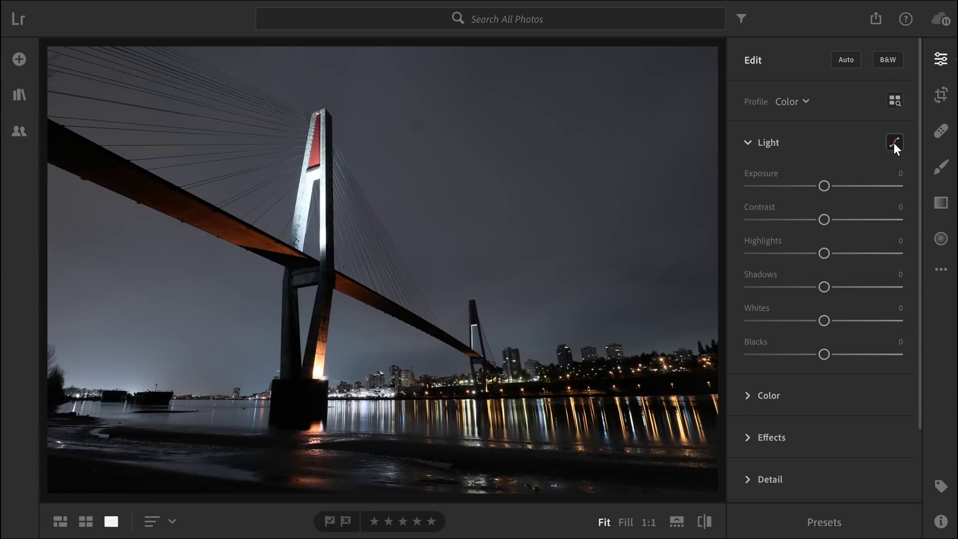
- Build an S-curve by anchoring the centre, pulling the shadows down and raising the highlights
click(893, 142)
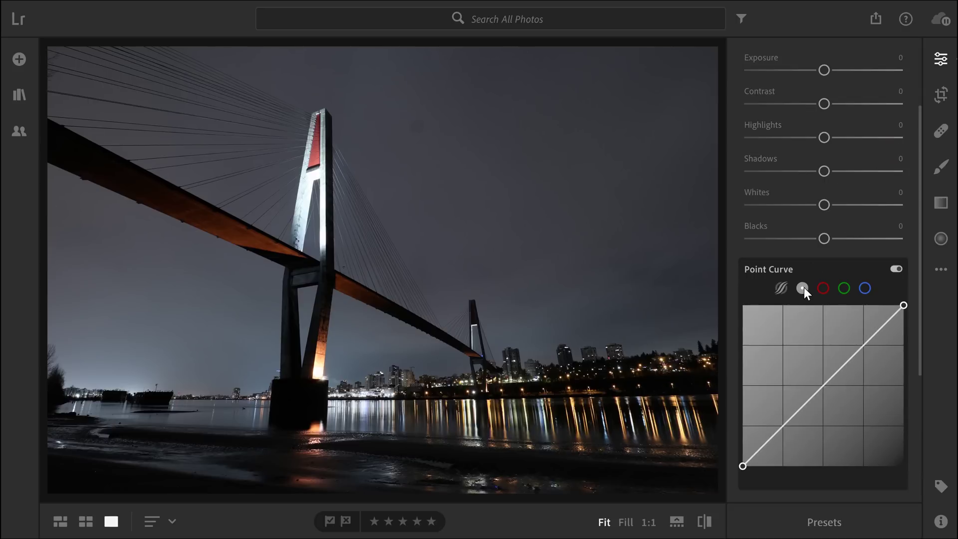
click(822, 384)
drag(783, 428, 782, 432)
drag(862, 346, 862, 334)
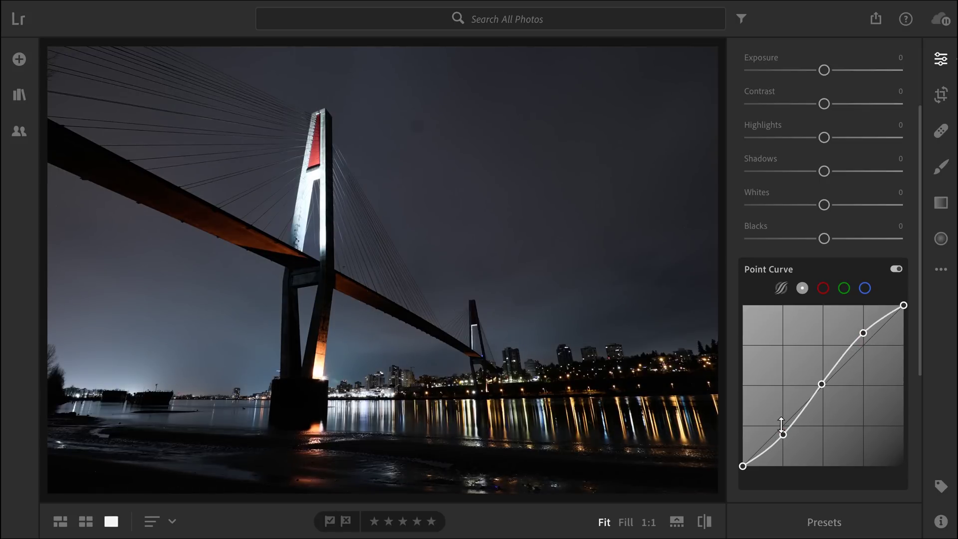
drag(782, 433, 782, 437)
- Lift the black point to fade the blacks, lower the white point, and fine-tune the curve points
drag(742, 466, 741, 459)
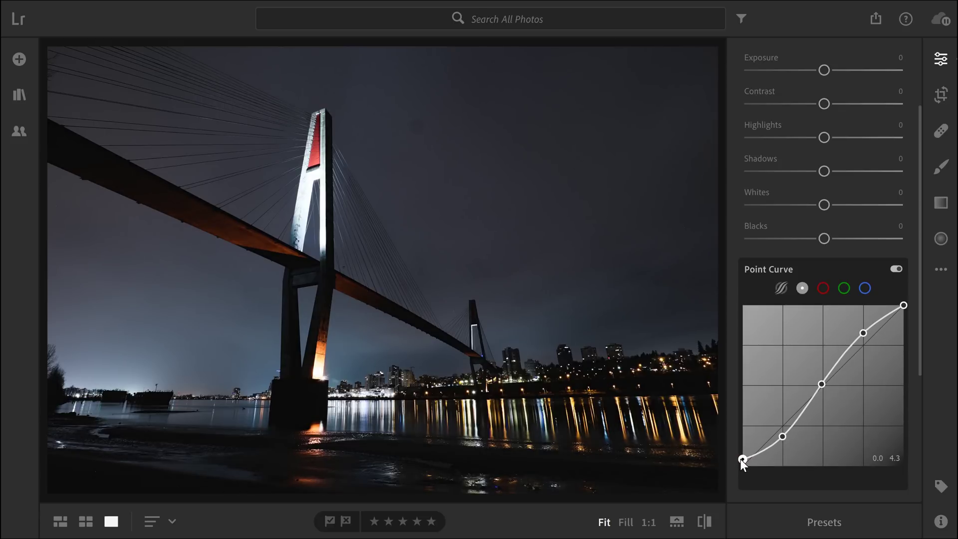
drag(741, 459, 782, 432)
drag(903, 302, 907, 311)
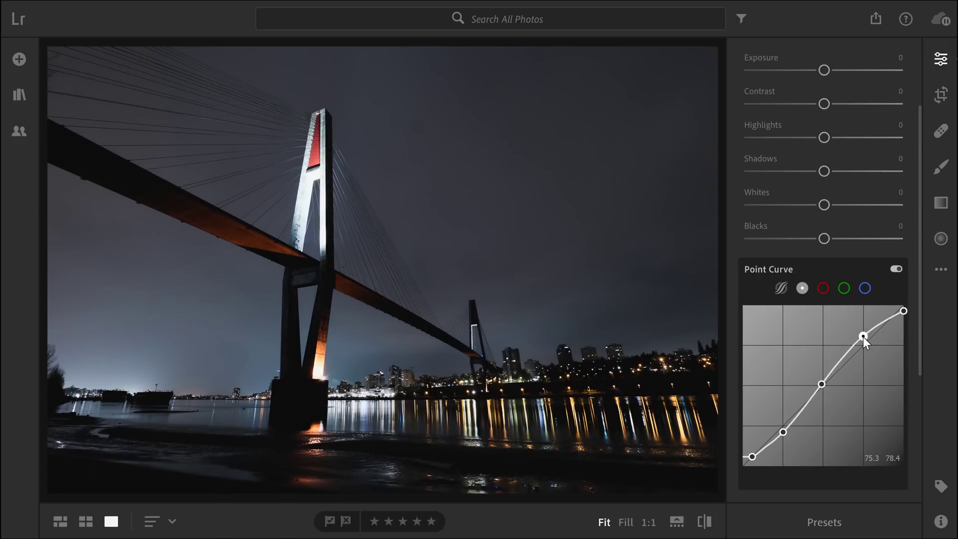
drag(782, 436, 784, 439)
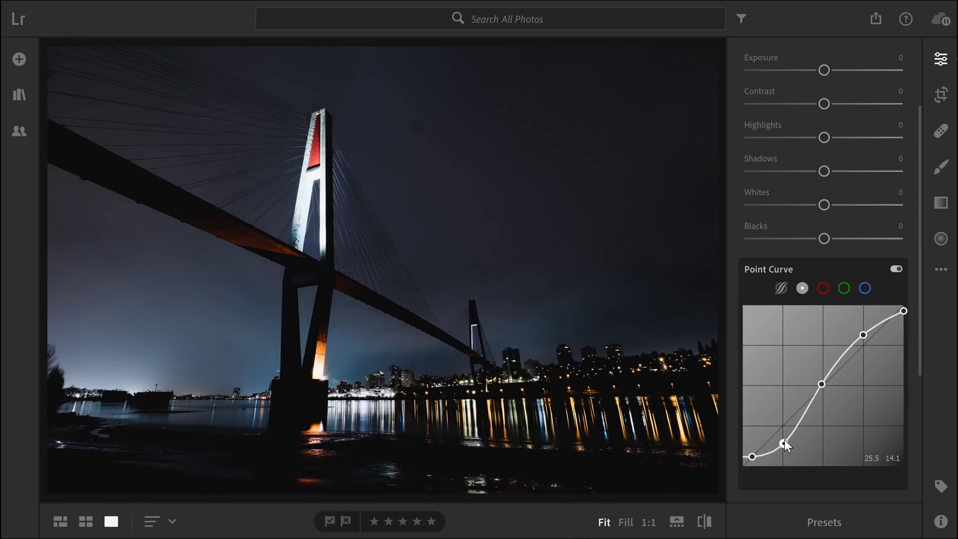
drag(863, 334, 864, 340)
drag(818, 388, 823, 387)
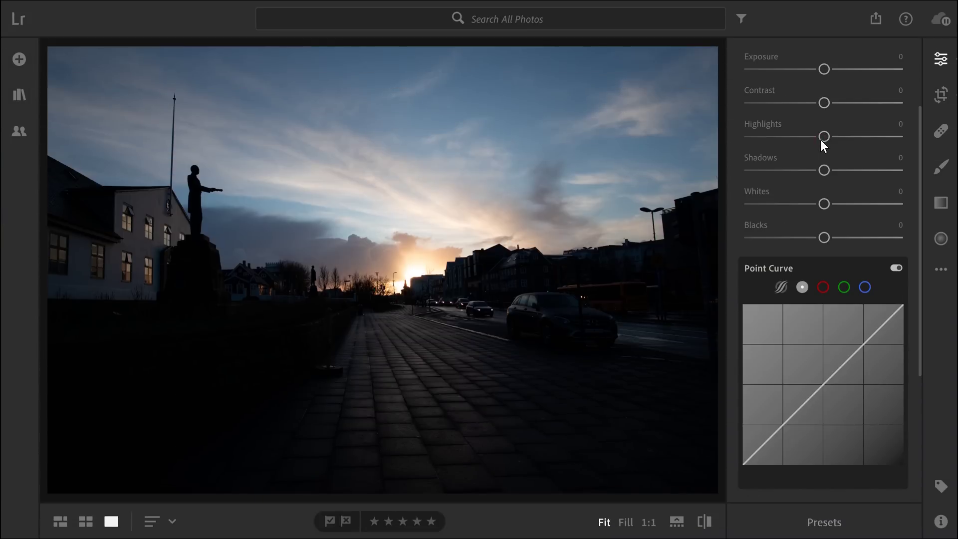
- Set the dark street photo's Exposure to +2.59 and Highlights to −61
scroll(821, 139, up, 2)
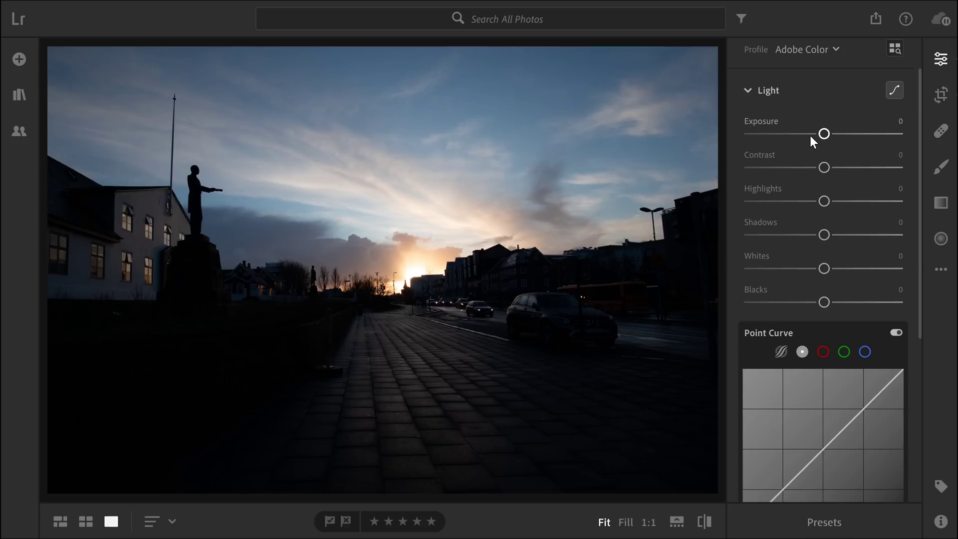
drag(823, 132, 862, 136)
drag(822, 200, 776, 210)
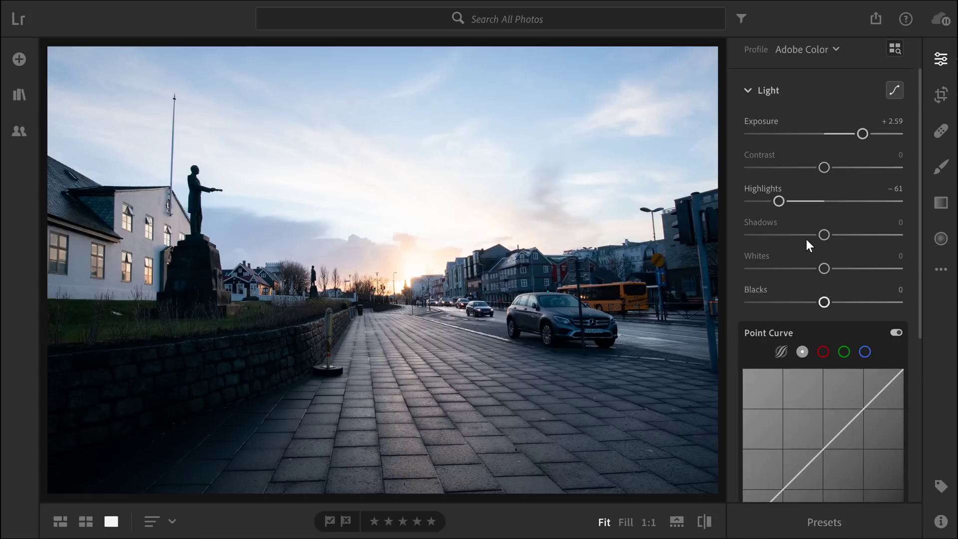
- Raise a midtone curve point, lower the white point and pull down a shadow point for contrast
scroll(806, 239, down, 3)
drag(823, 320, 823, 301)
drag(904, 240, 908, 253)
drag(776, 359, 780, 363)
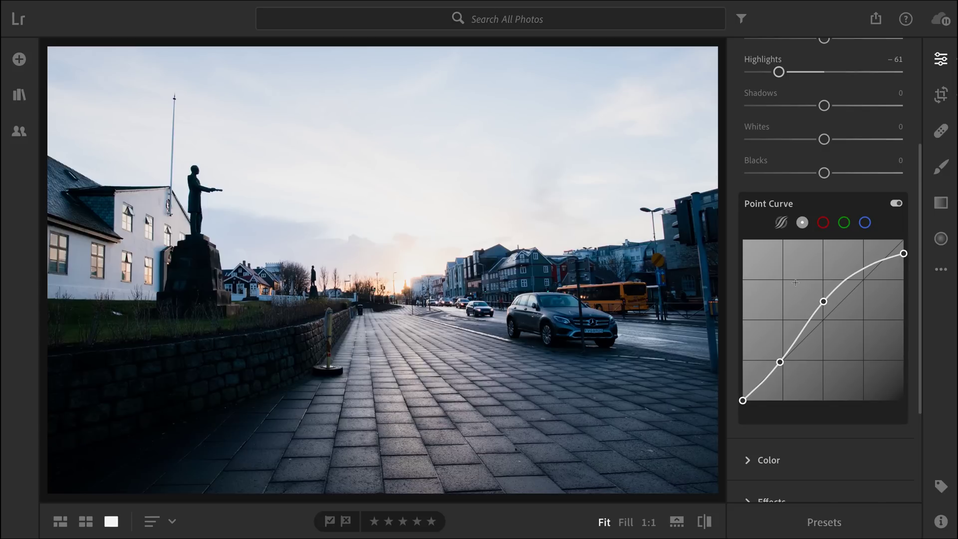
scroll(790, 277, up, 2)
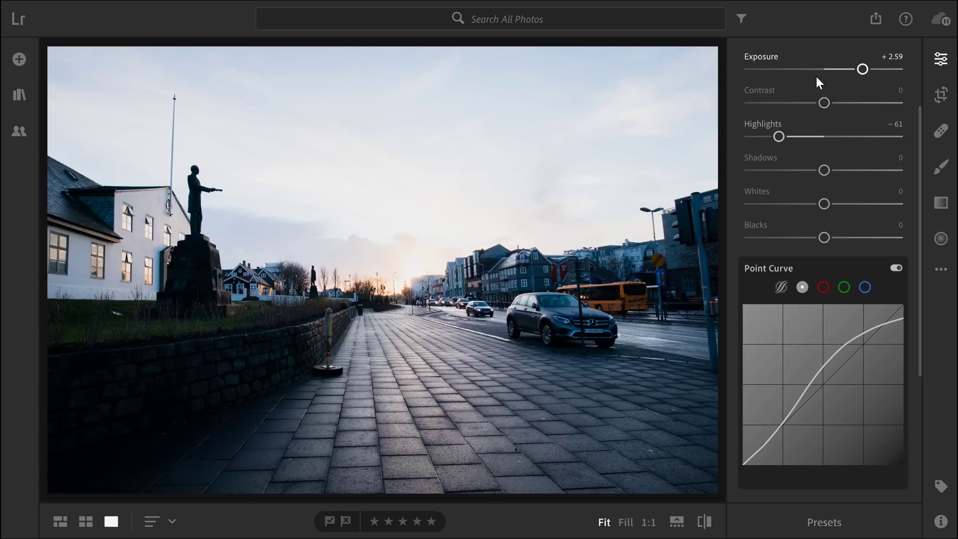
mouse_move(839, 341)
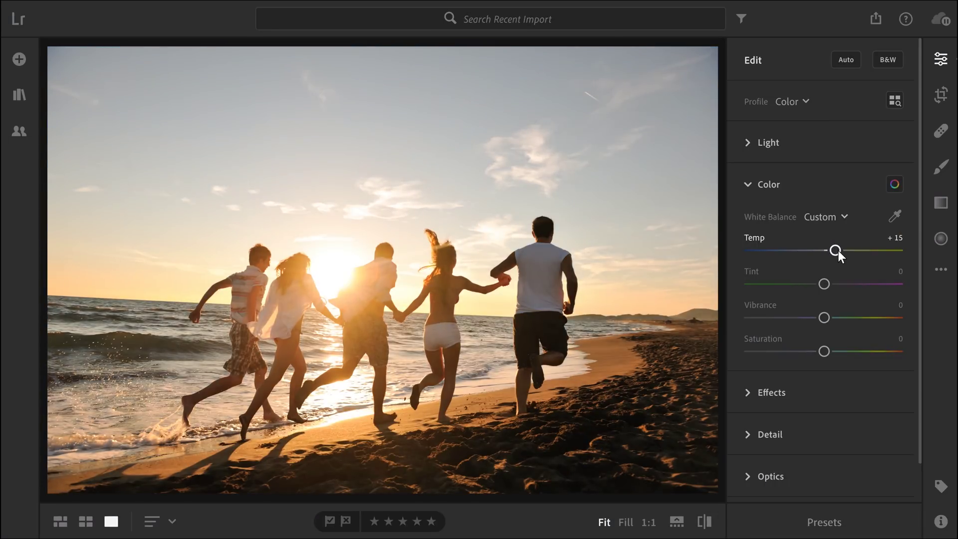
- Undo the warmer temperature, bend the blue curve toward yellow, and add a green-channel midpoint
key(ctrl+z)
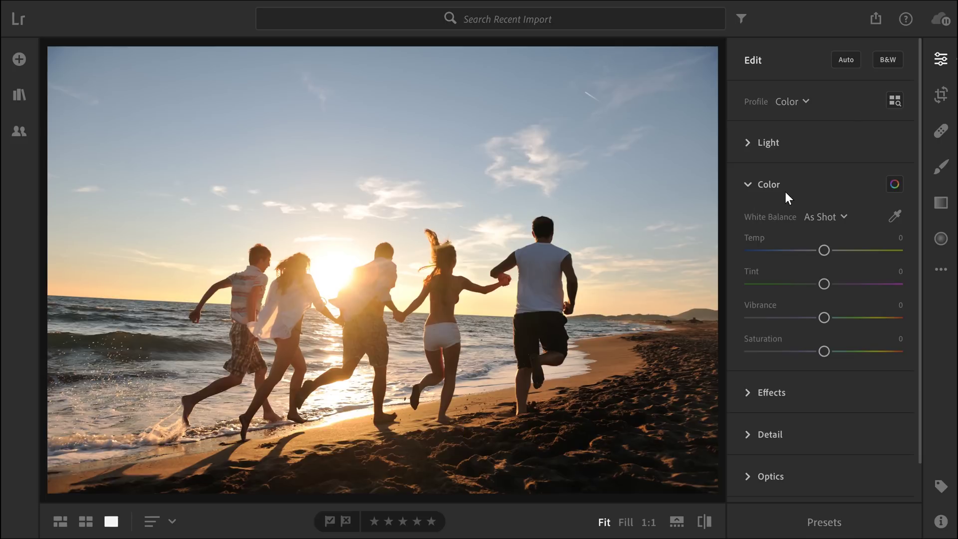
click(772, 142)
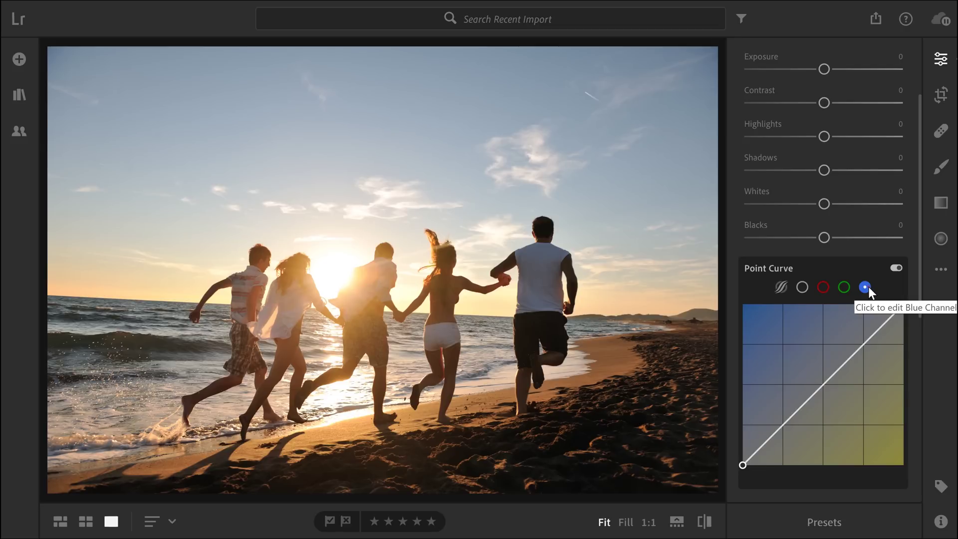
mouse_move(821, 384)
mouse_down()
mouse_move(820, 369)
mouse_move(822, 406)
mouse_move(821, 397)
mouse_up()
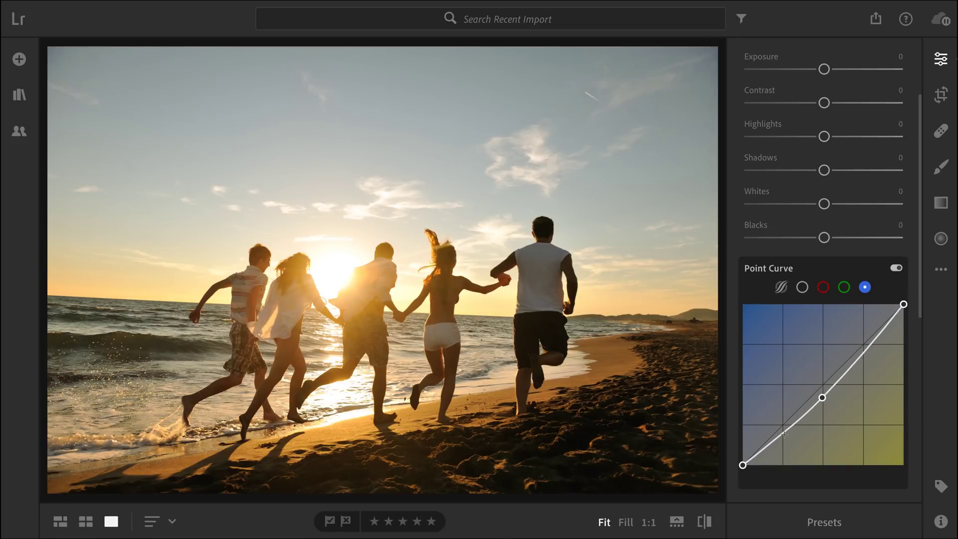
drag(780, 432, 781, 430)
click(843, 287)
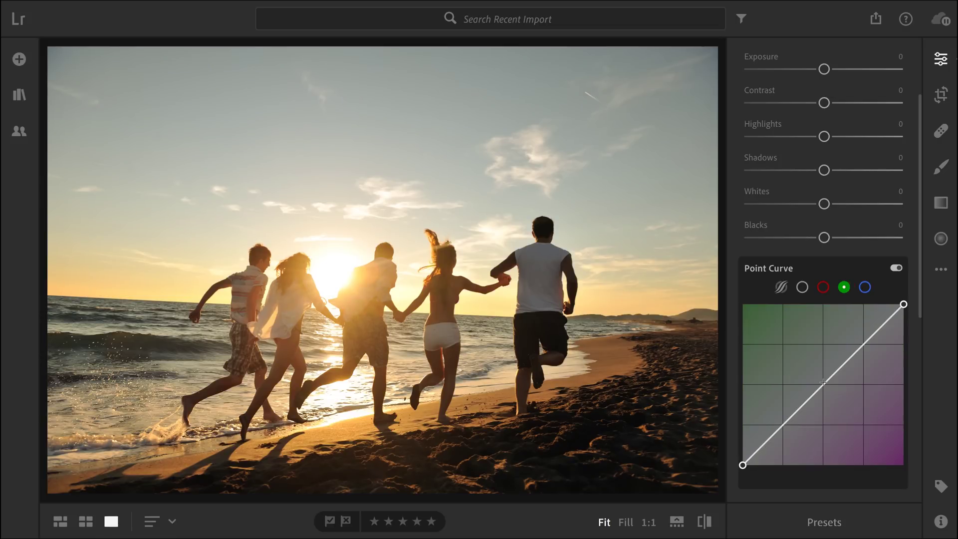
drag(821, 390, 821, 387)
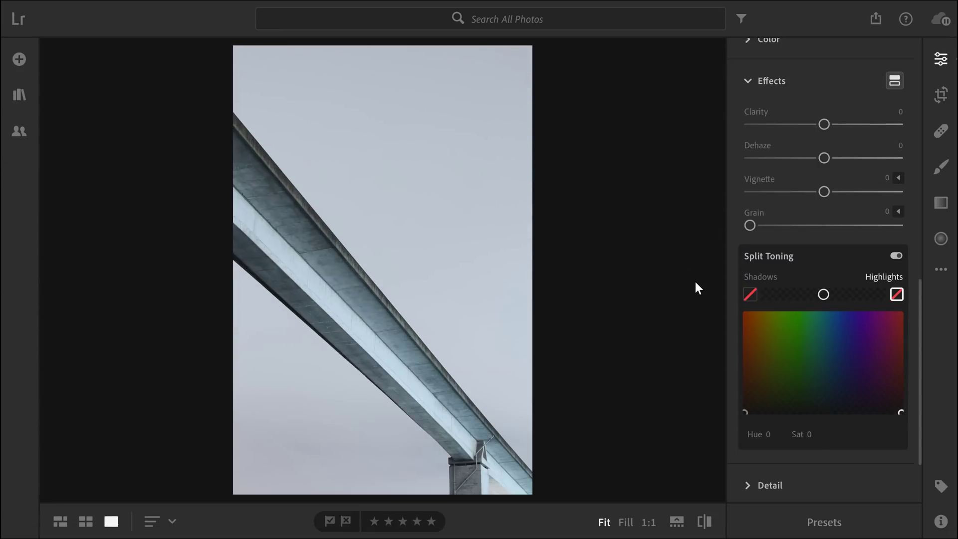
- Split-tone shadows blue and highlights teal (Hue 137, Sat 31), then switch split toning off
drag(745, 412, 895, 310)
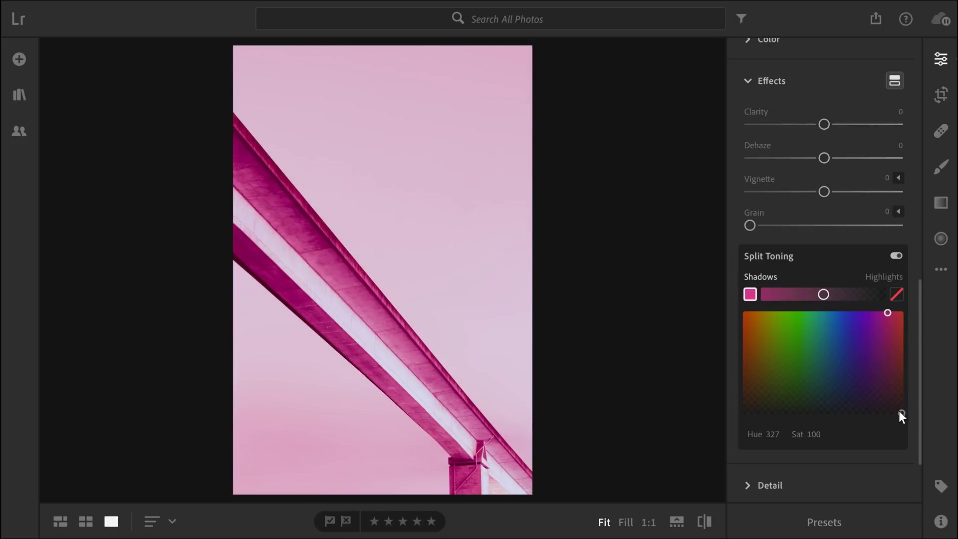
drag(900, 412, 833, 326)
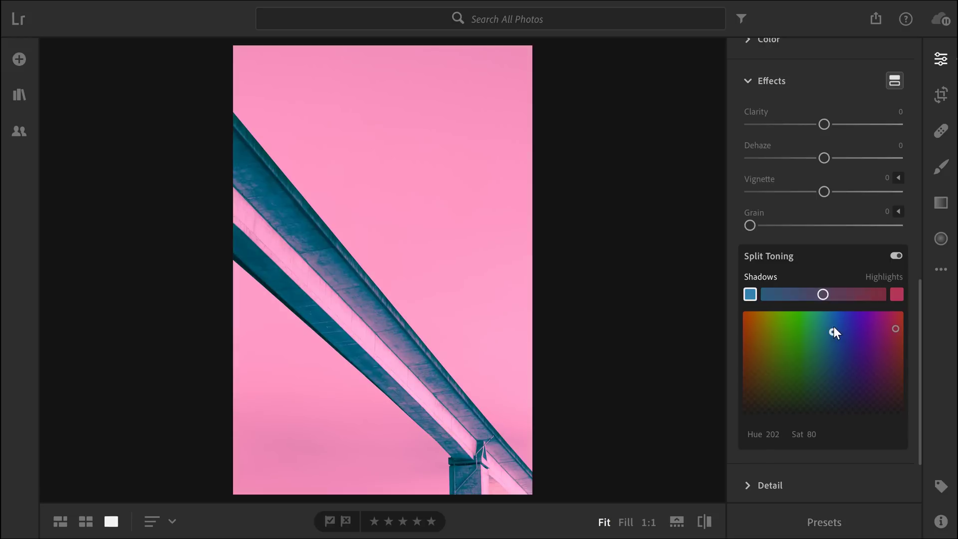
drag(895, 328, 882, 357)
click(826, 342)
click(804, 381)
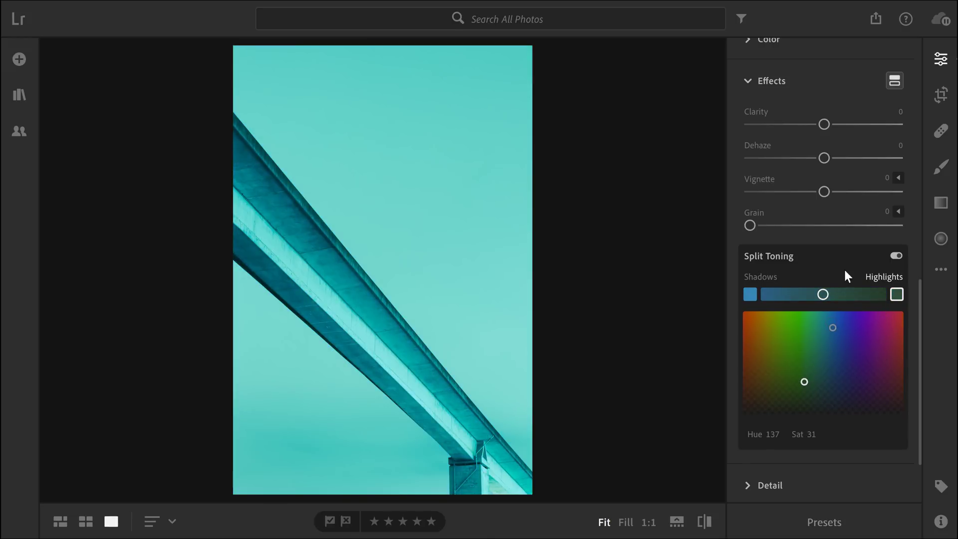
click(896, 255)
scroll(855, 288, up, 10)
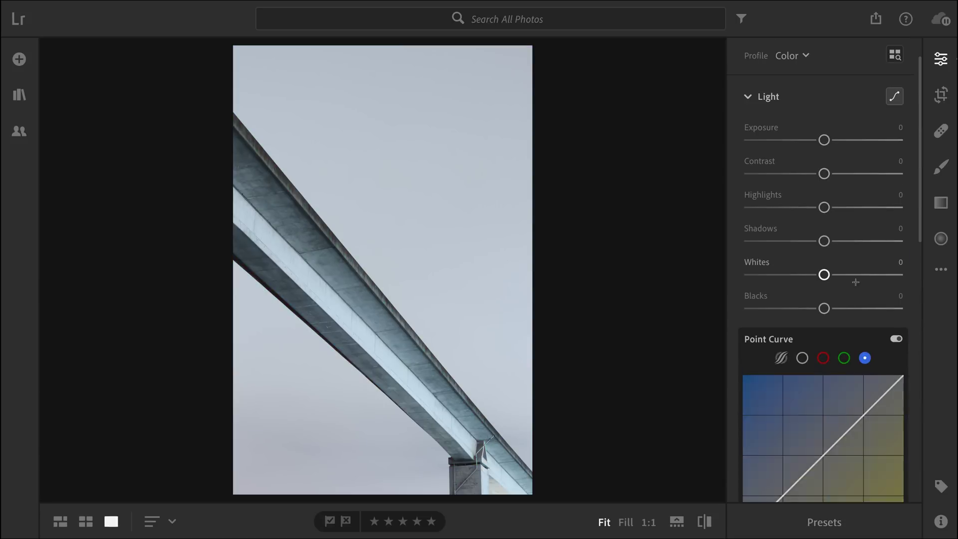
- Raise the blue black point, drop the green white point, and invert the blue curve to recolour the photo
scroll(855, 288, down, 2)
drag(742, 442, 741, 364)
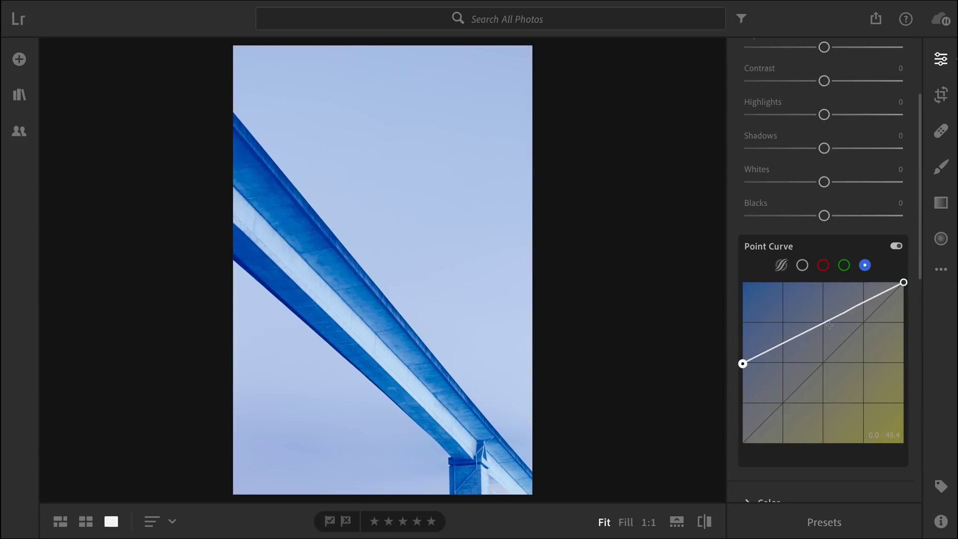
click(843, 265)
drag(902, 282, 905, 442)
click(822, 265)
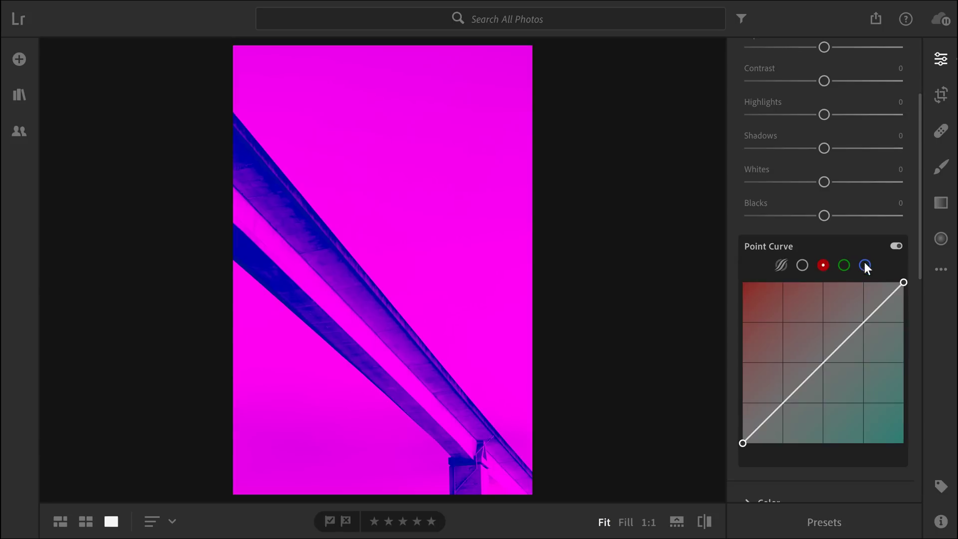
click(865, 265)
drag(903, 283, 903, 442)
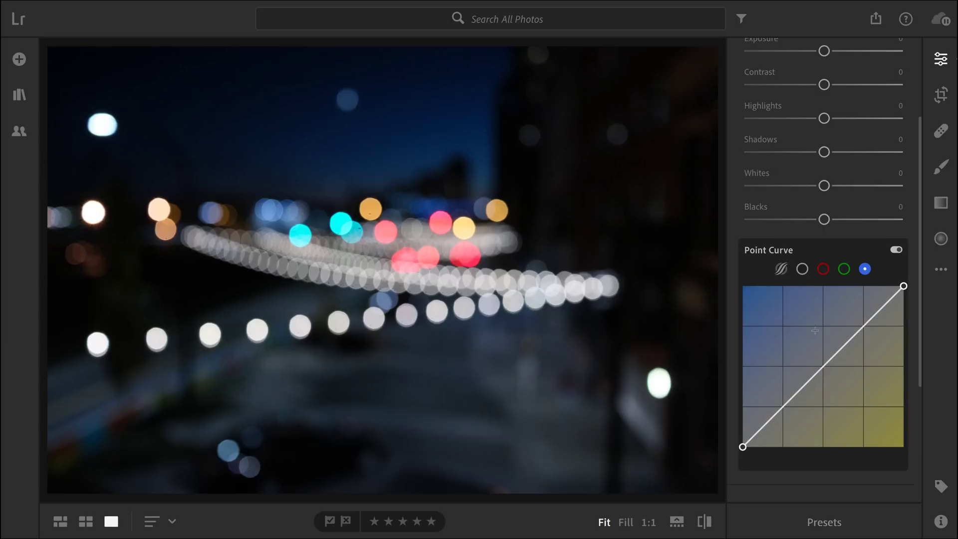
- Give the bokeh photo's shadows a green split tone in Effects
click(843, 268)
scroll(833, 382, down, 4)
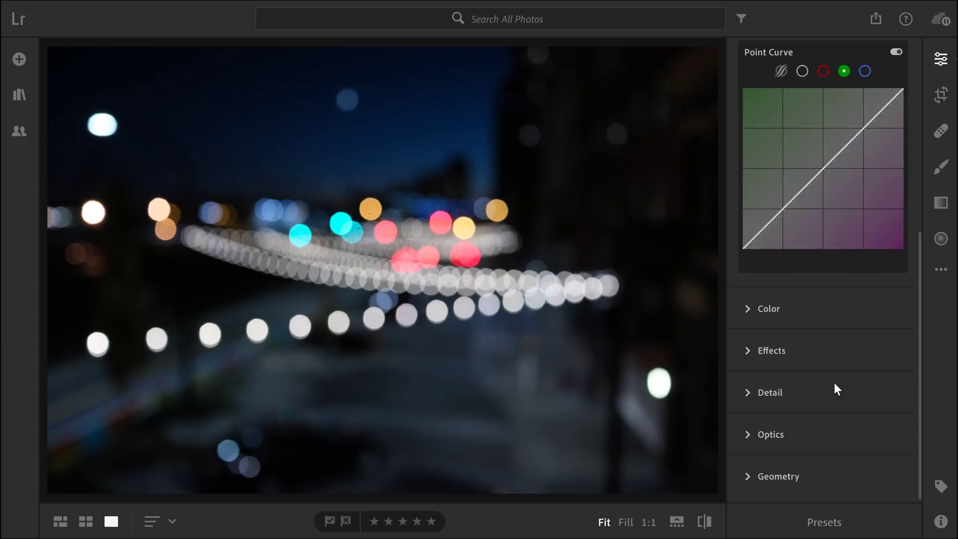
click(764, 363)
scroll(767, 352, down, 5)
mouse_move(744, 356)
mouse_down()
mouse_move(787, 305)
mouse_move(671, 424)
mouse_up()
scroll(751, 167, up, 7)
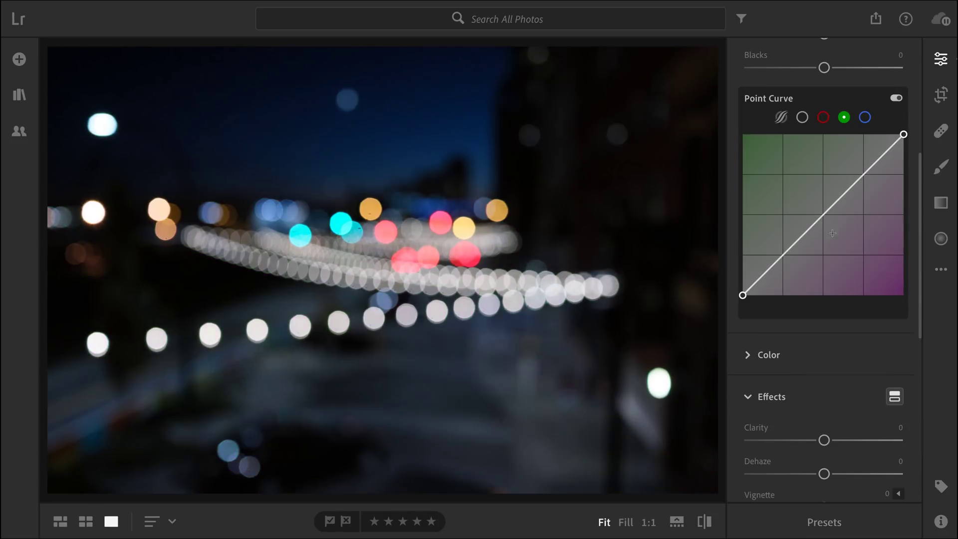
- Lift the green black point and add points near 23/26 and 49/50 for faded green shadows
drag(742, 292, 735, 279)
click(778, 245)
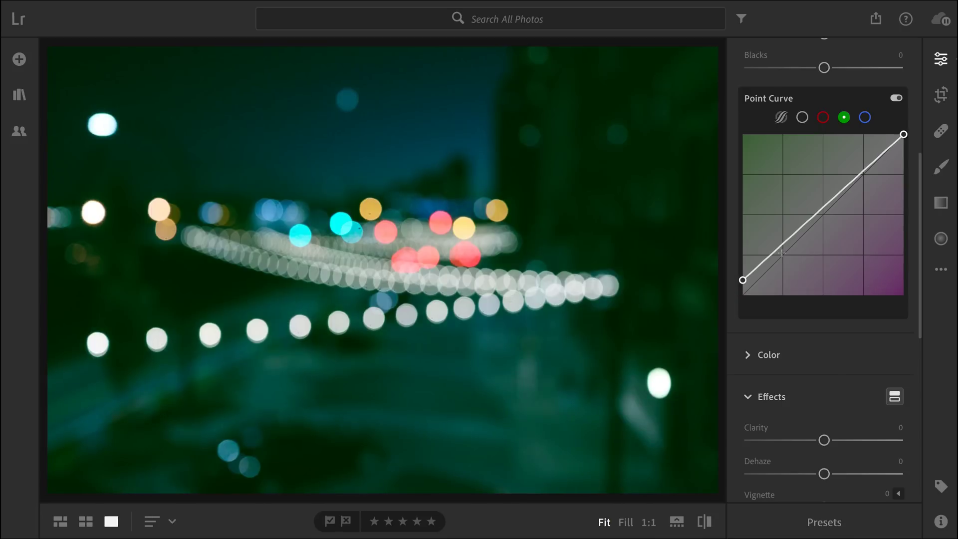
drag(778, 245, 781, 257)
drag(821, 215, 822, 214)
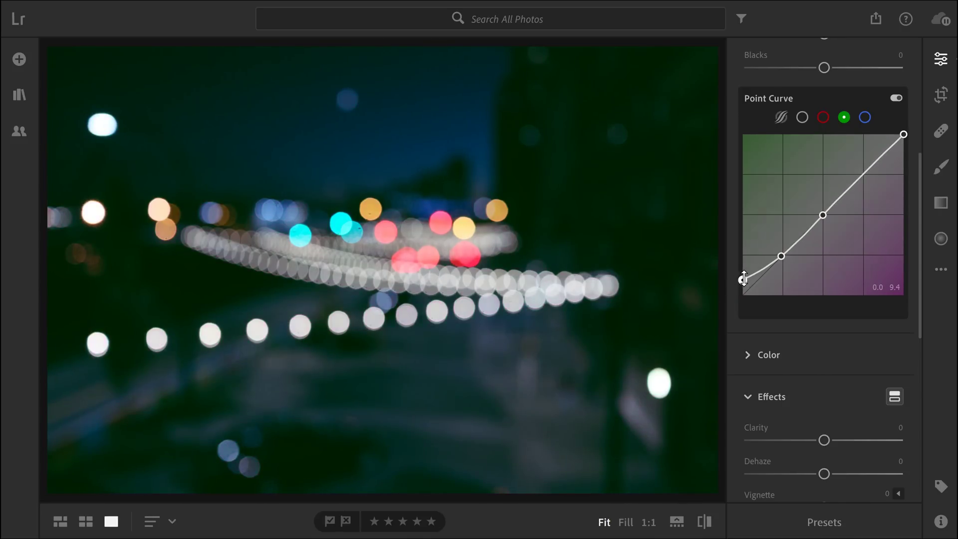
drag(742, 280, 741, 283)
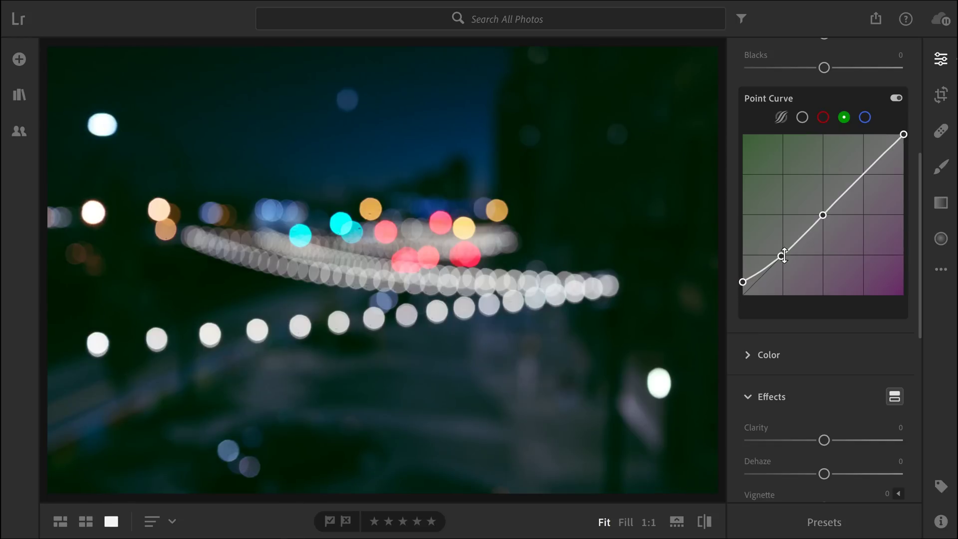